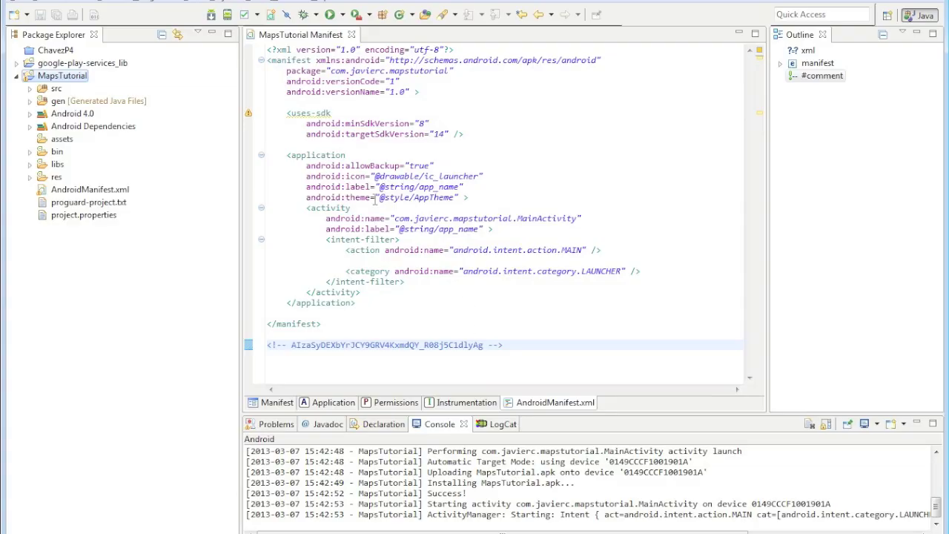
# - Paste the Maps API_KEY meta-data element inside the application element and indent it
pyautogui.click(469, 197)
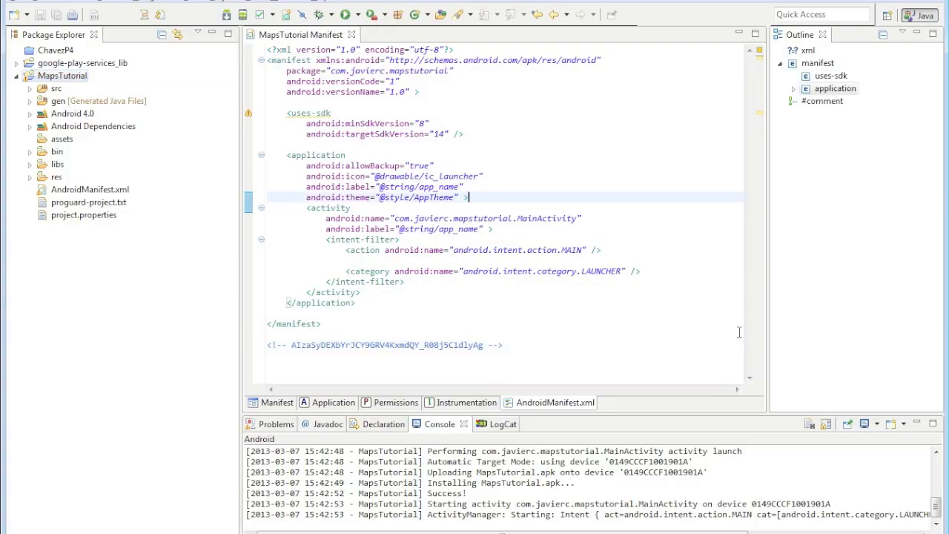
pyautogui.press('Return')
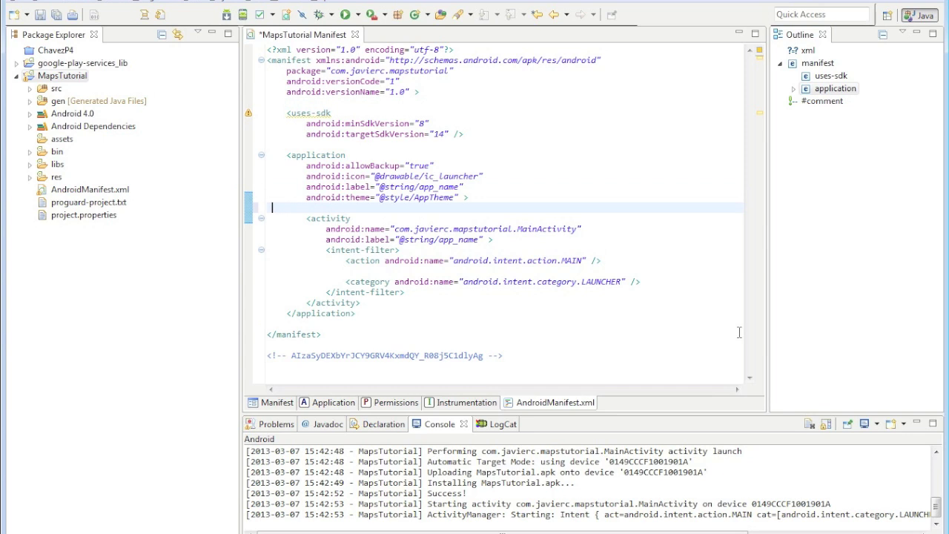
pyautogui.write('<meta-data     android:name="com.google.android.maps.v2.API_KEY"     android:value="your_api_key"/>')
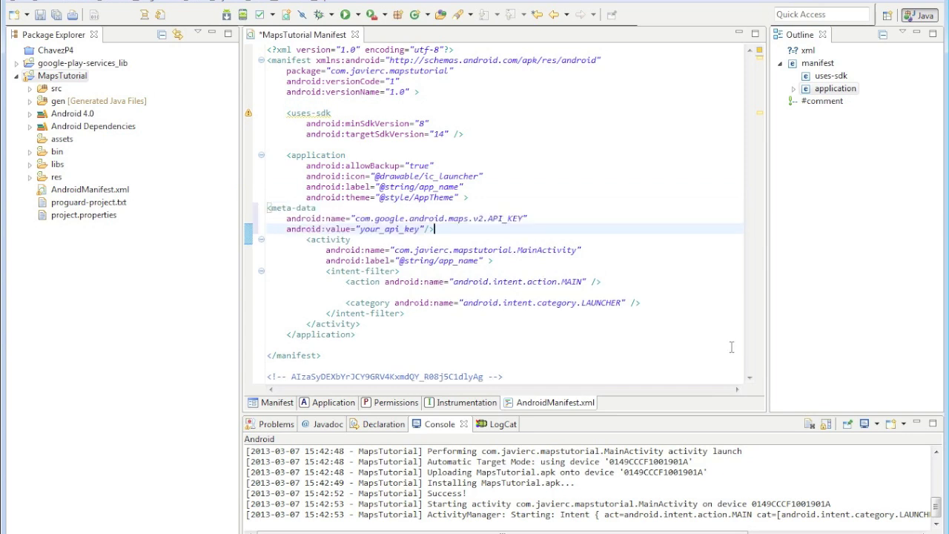
pyautogui.hotkey('shift', 'Up')
pyautogui.hotkey('shift', 'Up')
pyautogui.press('Tab')
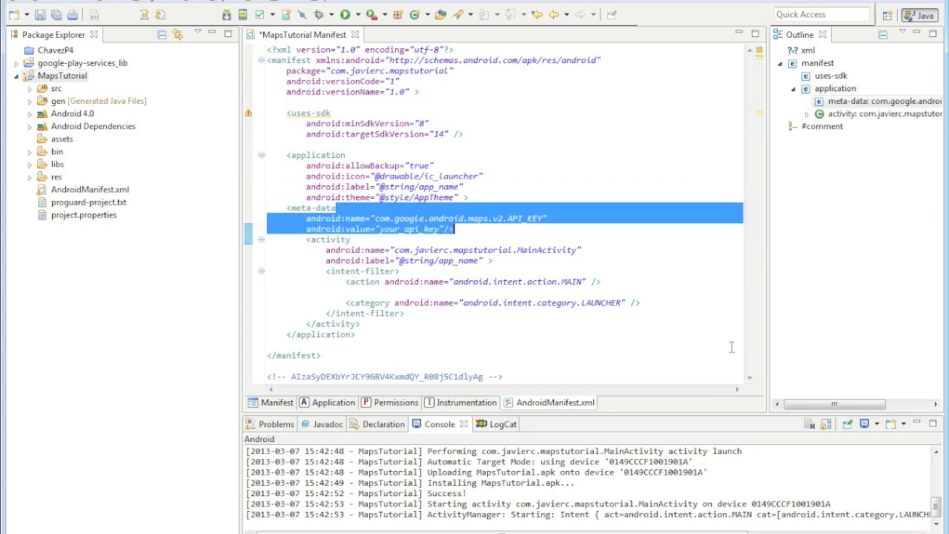
pyautogui.press('Tab')
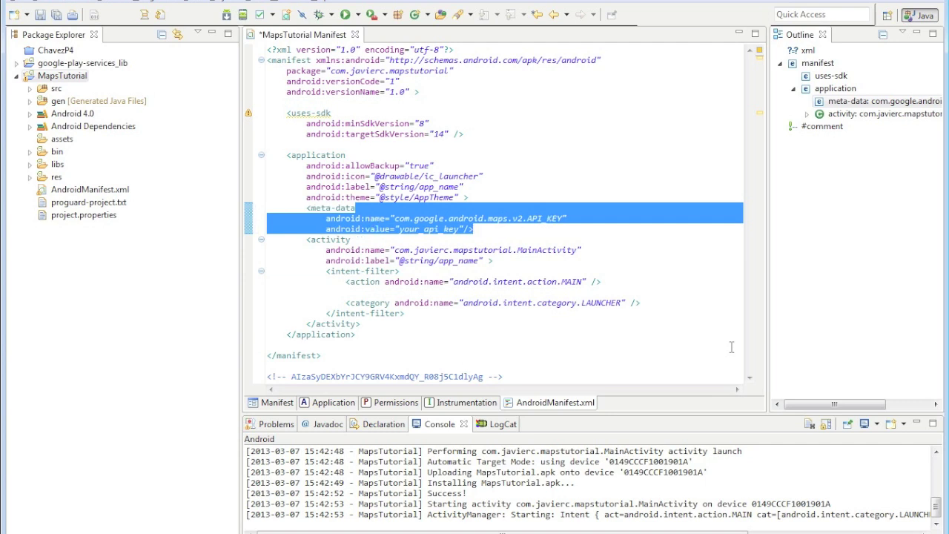
# - Replace your_api_key with the API key from the comment and save the manifest
pyautogui.doubleClick(430, 229)
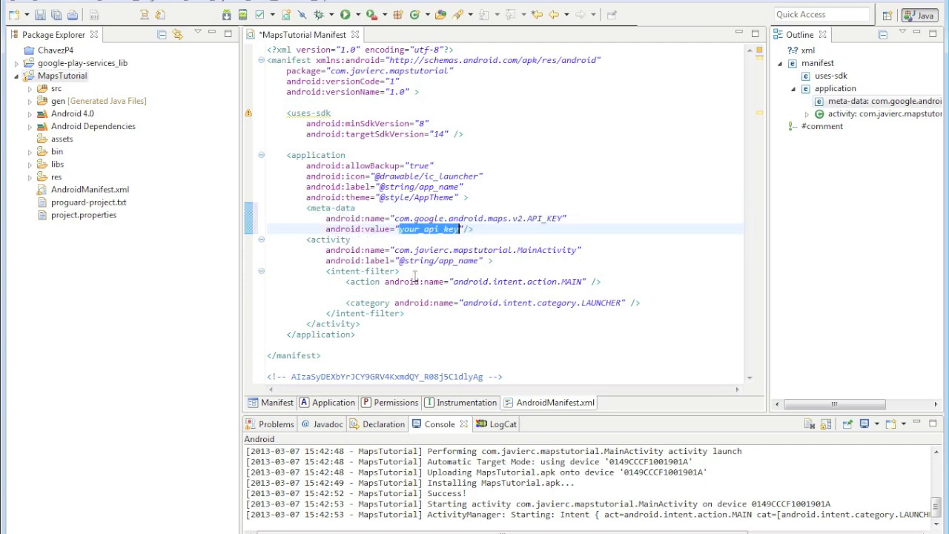
pyautogui.doubleClick(322, 377)
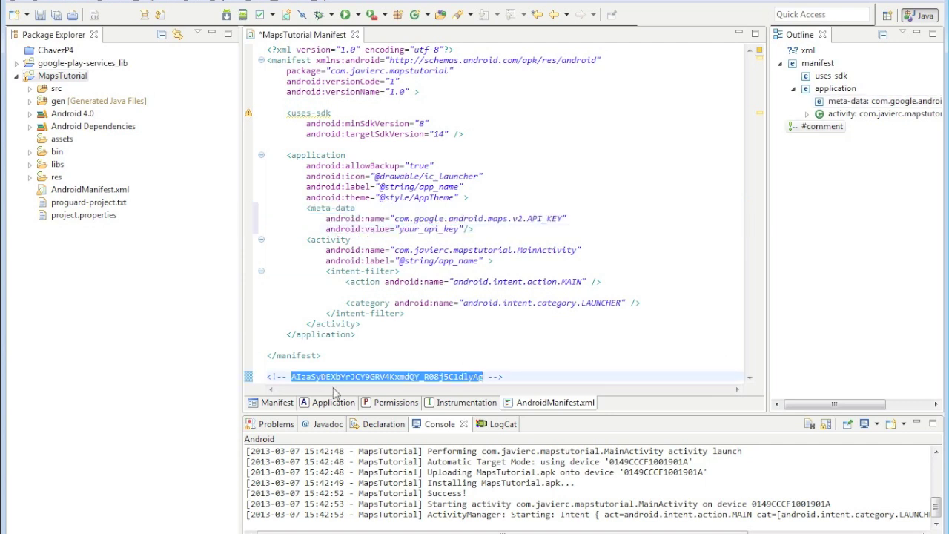
pyautogui.hotkey('ctrl', 'c')
pyautogui.doubleClick(417, 230)
pyautogui.hotkey('ctrl', 'v')
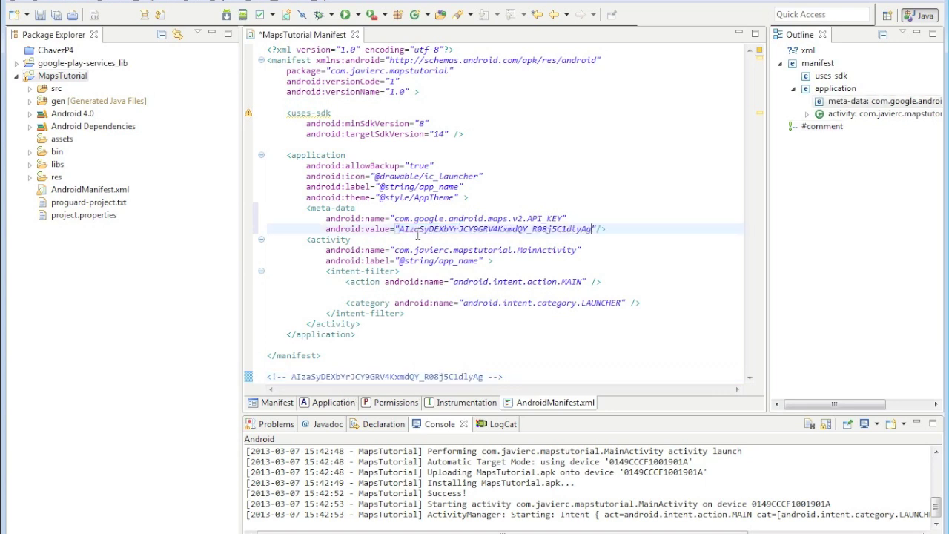
pyautogui.hotkey('ctrl', 's')
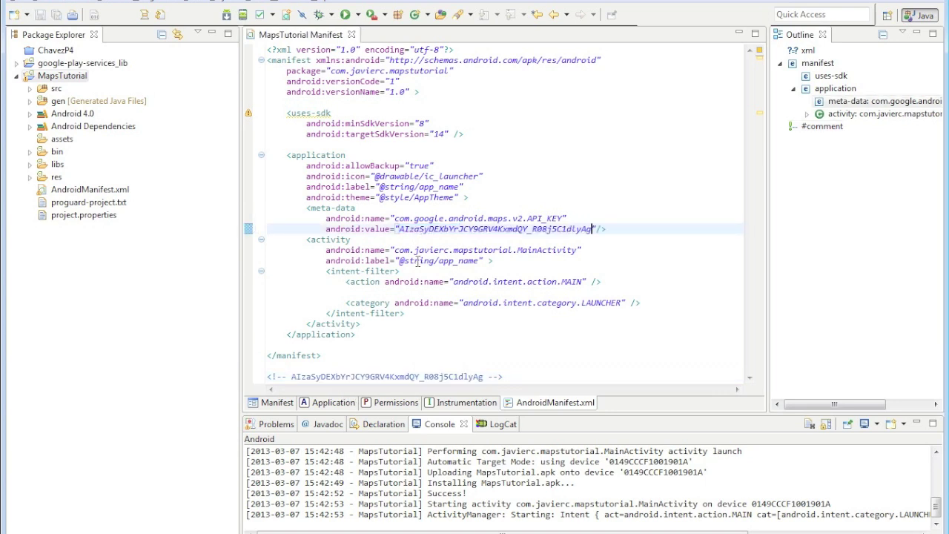
pyautogui.hotkey('alt', 'Tab')
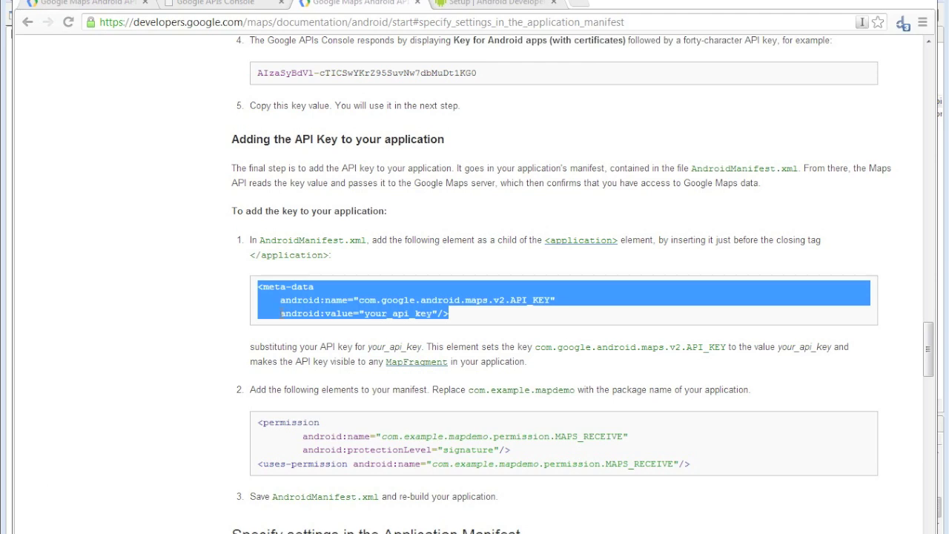
pyautogui.scroll(-2, 319, 319)
pyautogui.moveTo(699, 324)
pyautogui.mouseDown()
pyautogui.moveTo(218, 293)
pyautogui.moveTo(253, 281)
pyautogui.mouseUp()
# - Copy the docs' permission snippet and delete the stray spaces after the API key
pyautogui.rightClick(300, 280)
pyautogui.click(313, 285)
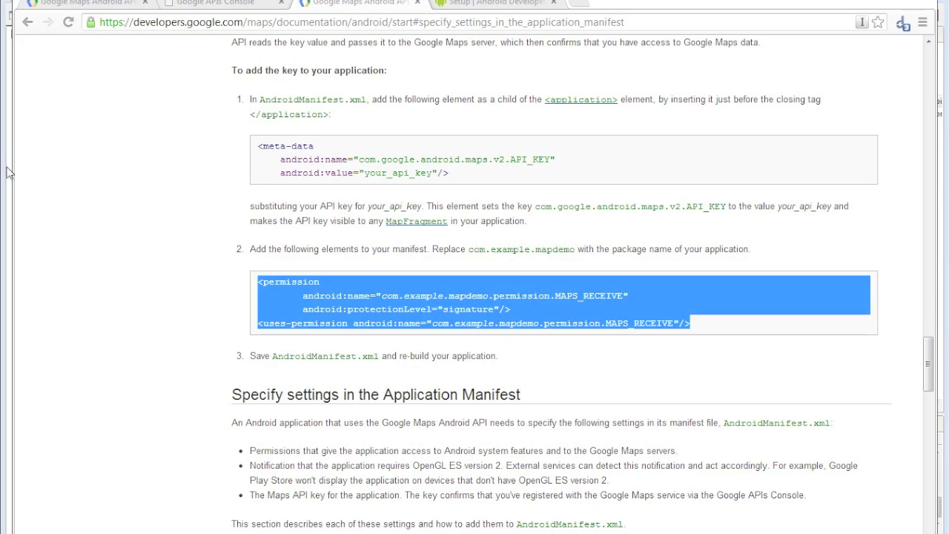
pyautogui.hotkey('alt', 'Tab')
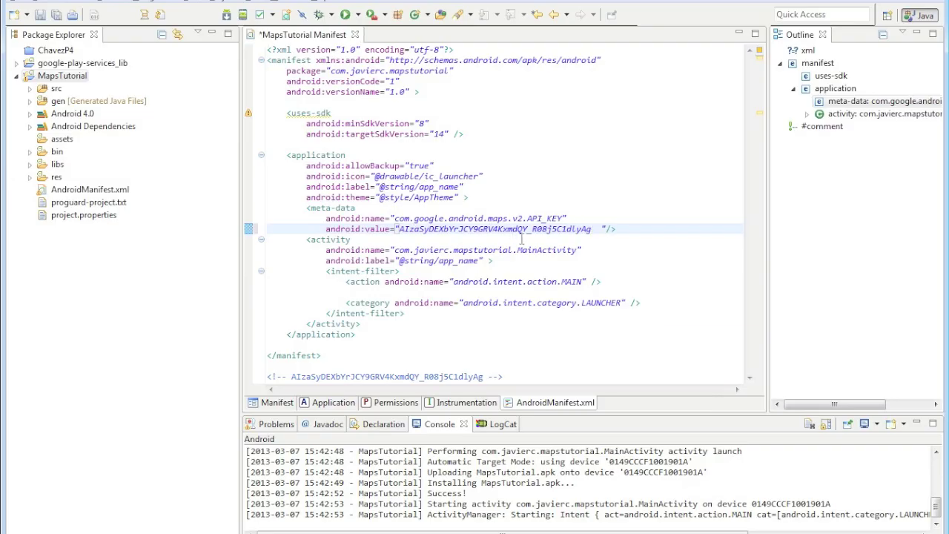
pyautogui.press('BackSpace')
pyautogui.press('BackSpace')
pyautogui.hotkey('alt', 'Tab')
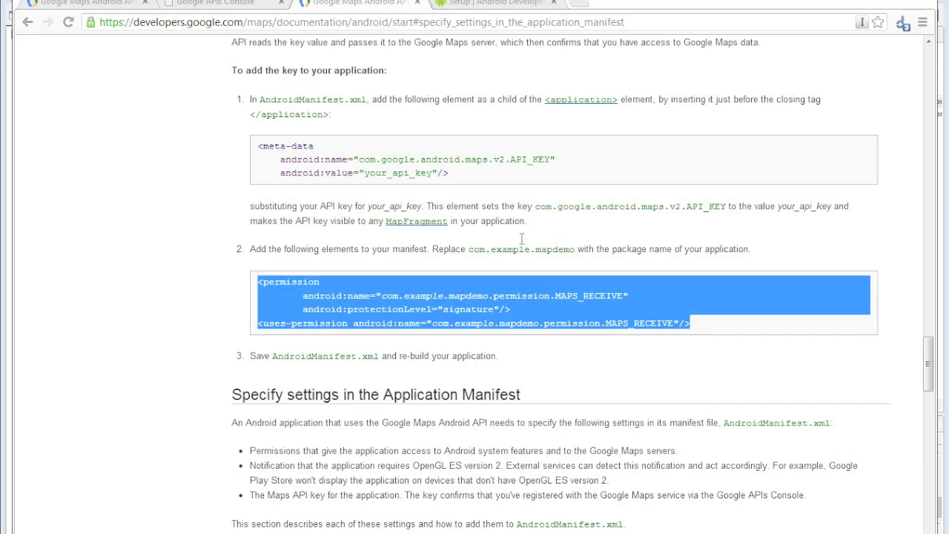
pyautogui.hotkey('alt', 'Tab')
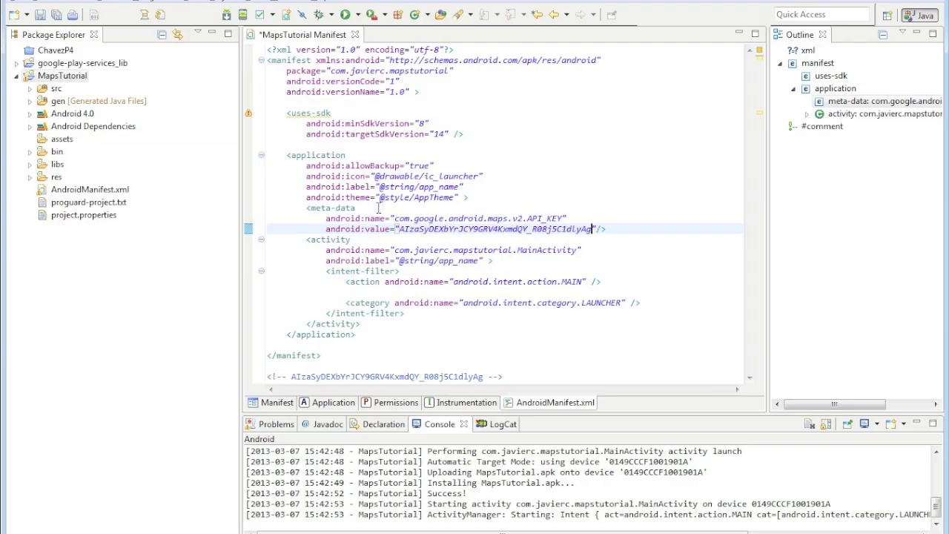
# - Paste the MAPS_RECEIVE permission elements after uses-sdk, fix indentation, and select the package name
pyautogui.click(368, 142)
pyautogui.hotkey('ctrl', 'v')
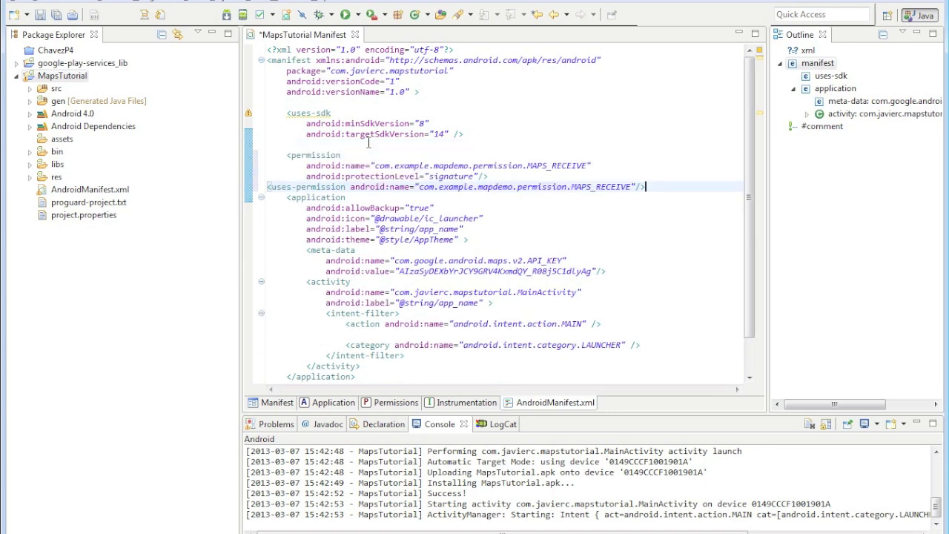
pyautogui.hotkey('shift', 'Up')
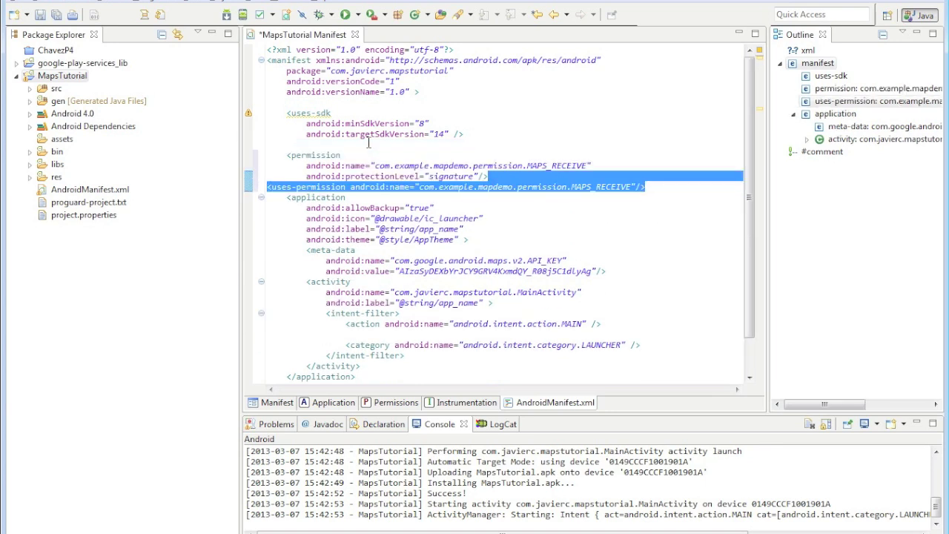
pyautogui.hotkey('ctrl', 'shift', 'f')
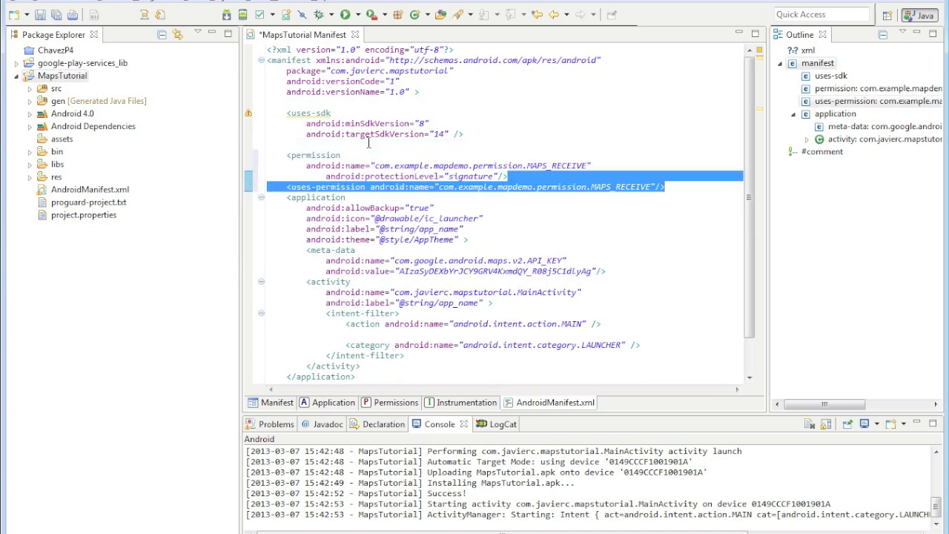
pyautogui.hotkey('shift', 'Tab')
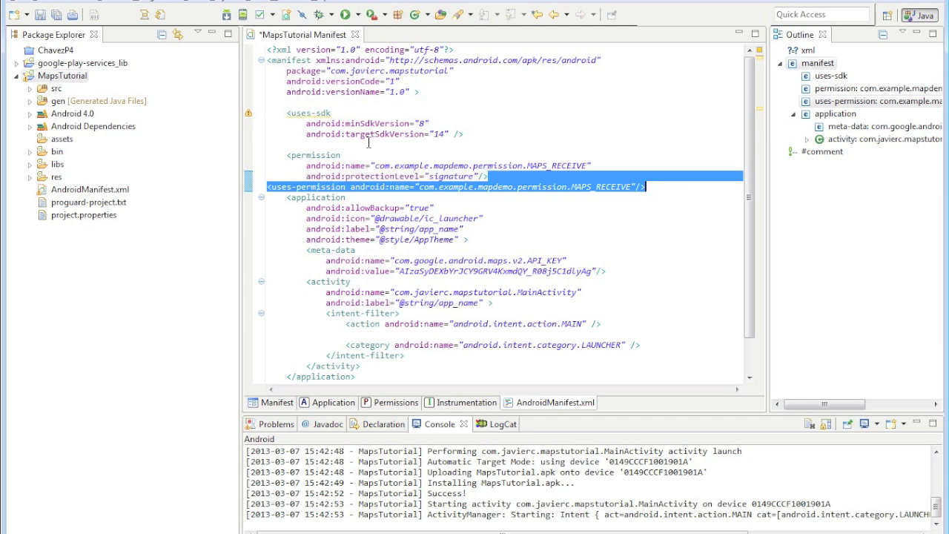
pyautogui.press('Right')
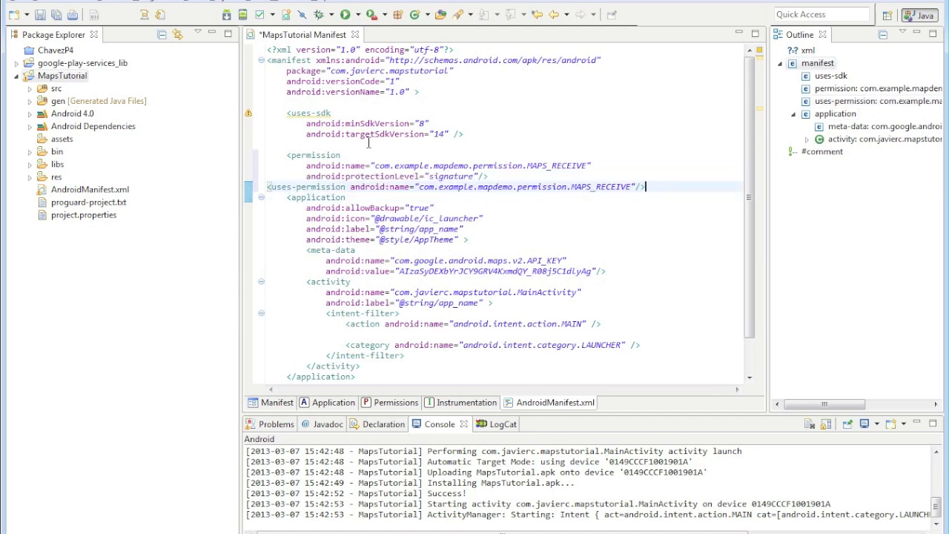
pyautogui.press('Left')
pyautogui.press('BackSpace')
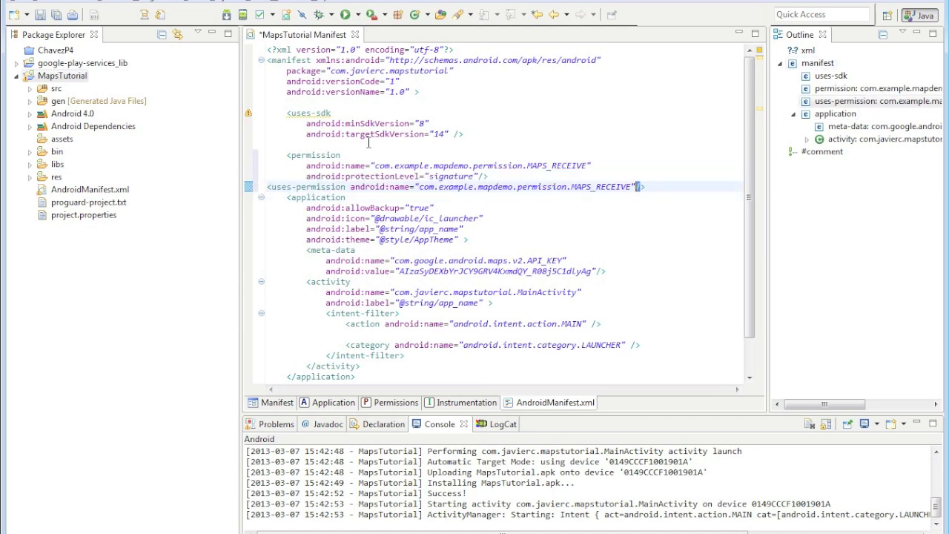
pyautogui.hotkey('ctrl', 'z')
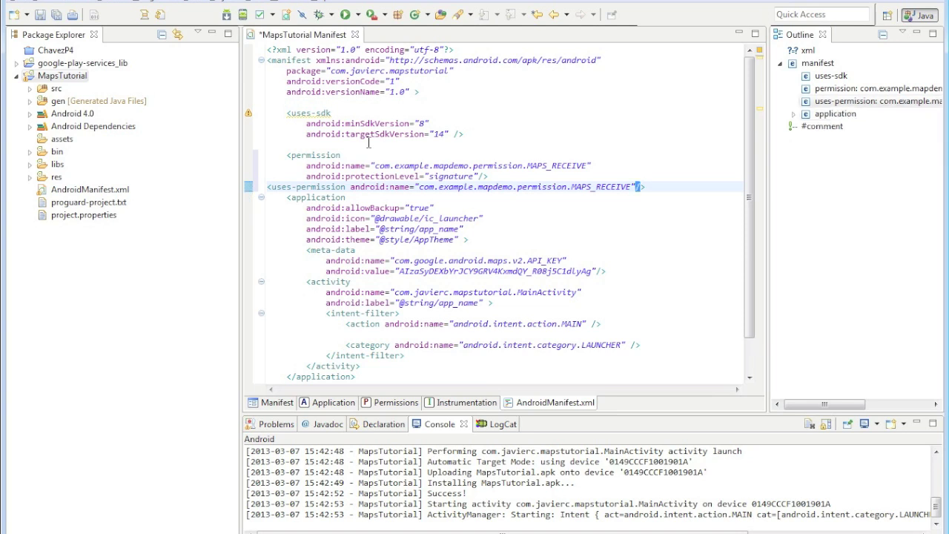
pyautogui.press('Home')
pyautogui.press('Tab')
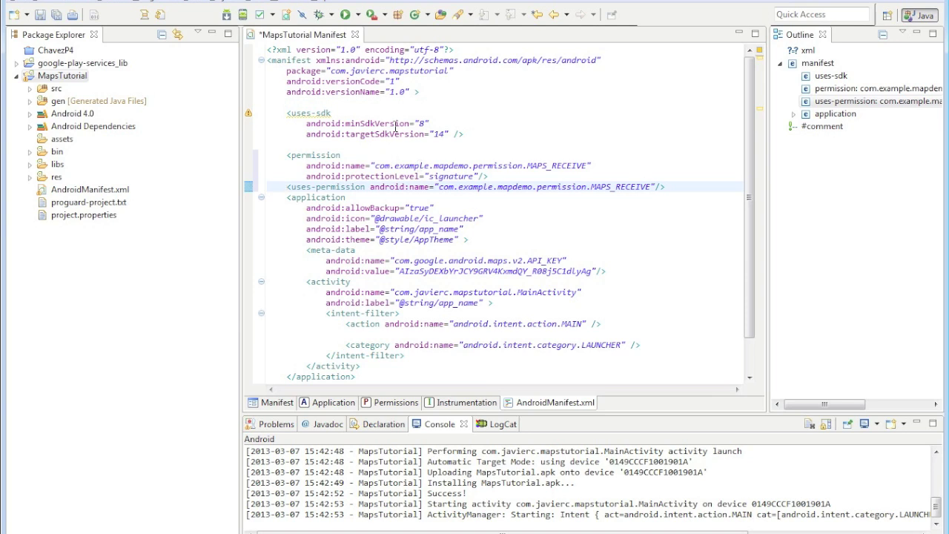
pyautogui.moveTo(330, 72); pyautogui.dragTo(454, 71)
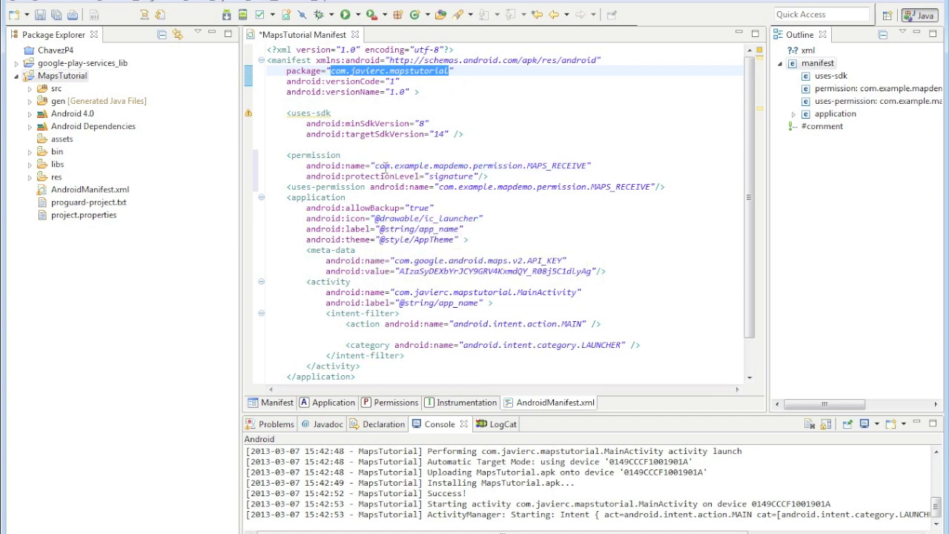
# - Replace com.example.mapdemo with com.javierc.mapstutorial in the permission and uses-permission names
pyautogui.moveTo(376, 166); pyautogui.dragTo(470, 166)
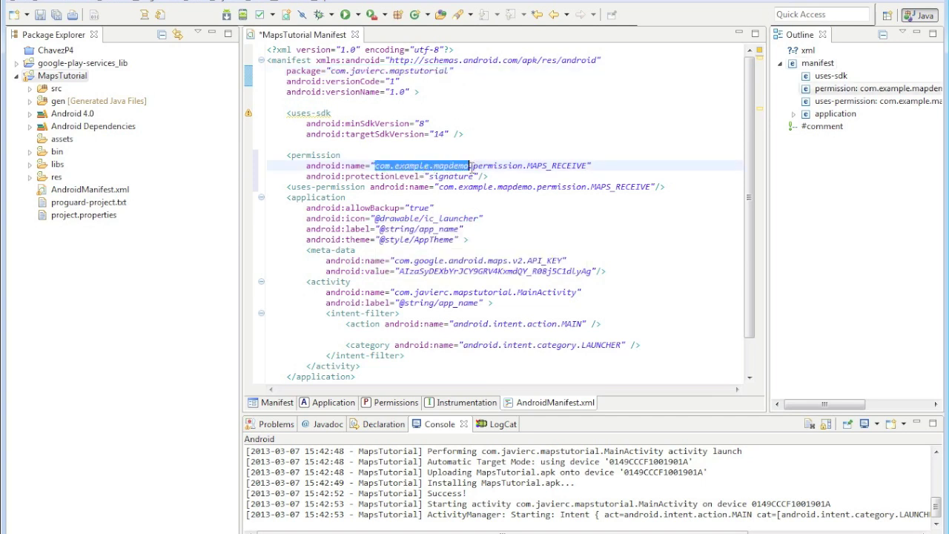
pyautogui.hotkey('ctrl', 'v')
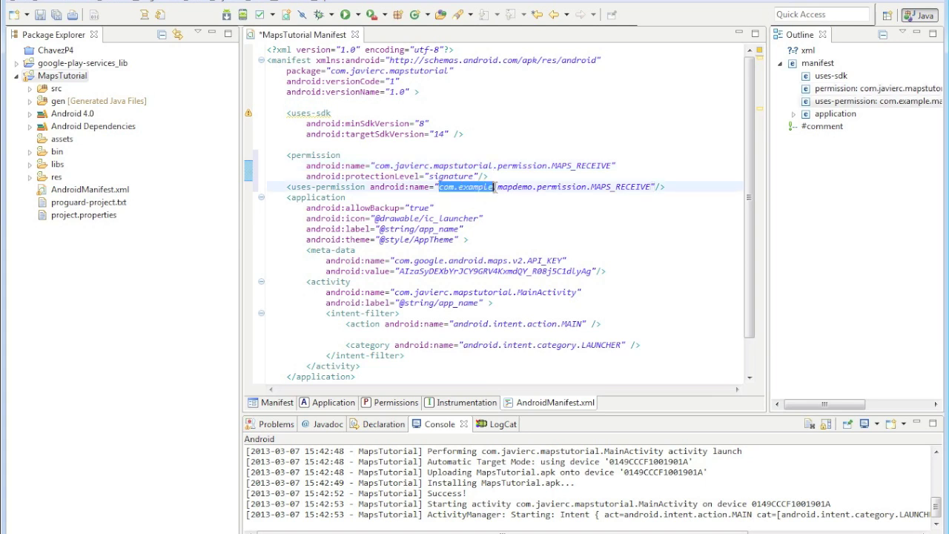
pyautogui.moveTo(437, 187); pyautogui.dragTo(535, 186)
pyautogui.hotkey('ctrl', 'v')
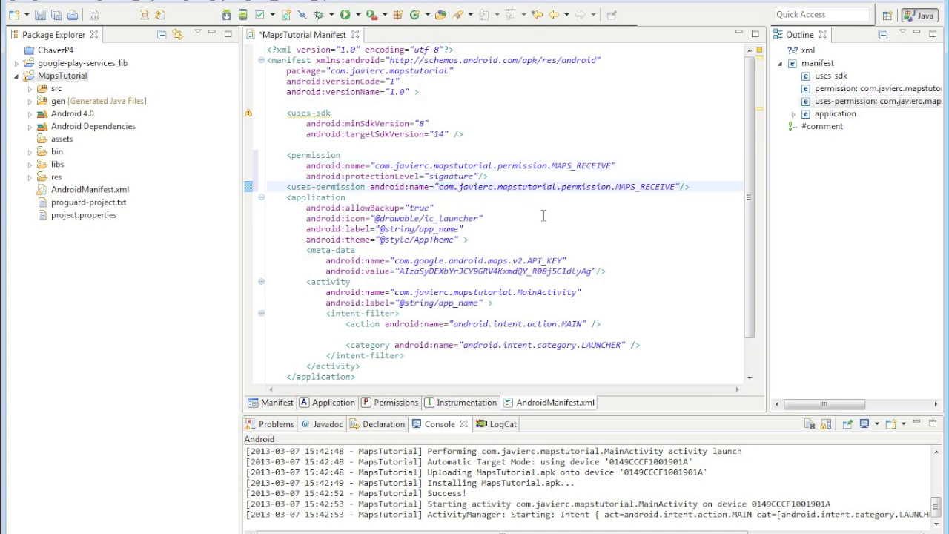
pyautogui.write('.')
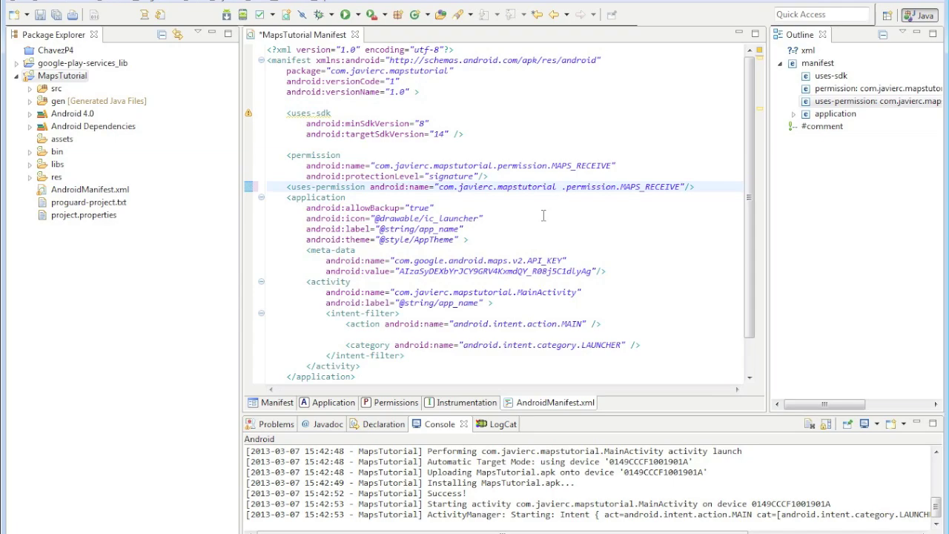
pyautogui.hotkey('alt', 'Tab')
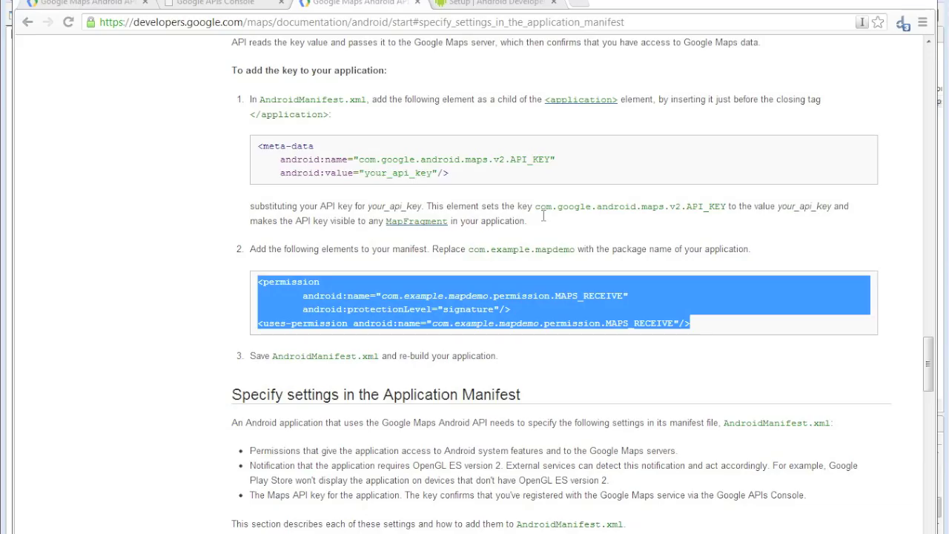
pyautogui.hotkey('alt', 'Tab')
# - Remove the stray space from the MAPS_RECEIVE permission name and save AndroidManifest.xml
pyautogui.press('BackSpace')
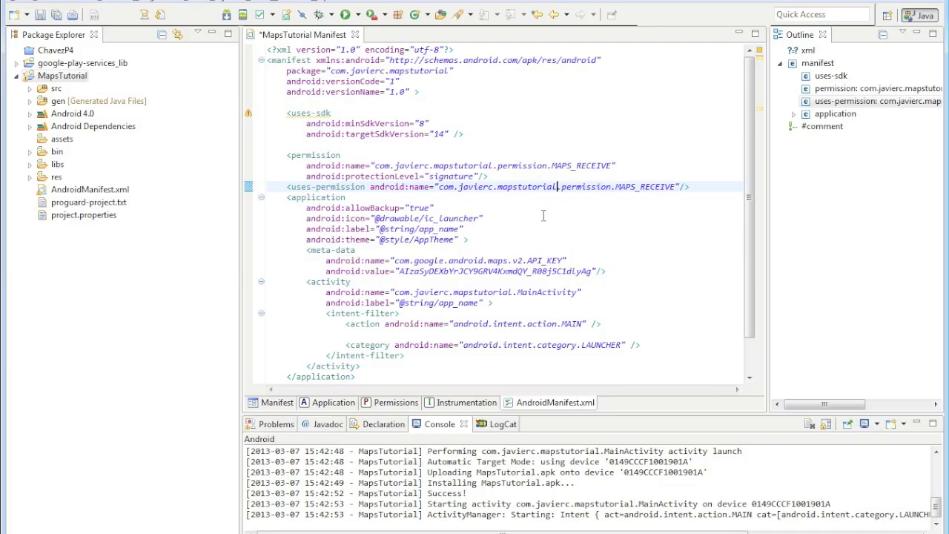
pyautogui.hotkey('alt', 'Tab')
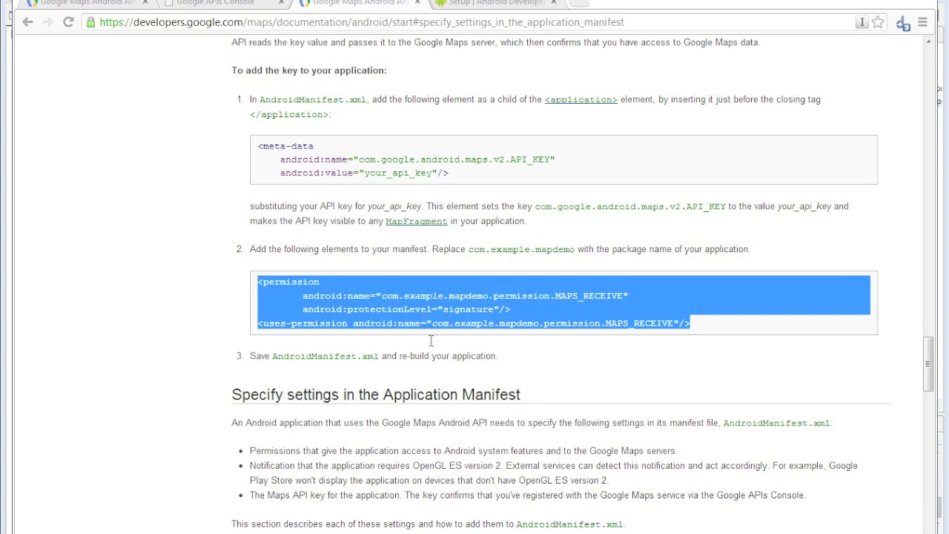
pyautogui.hotkey('alt', 'Tab')
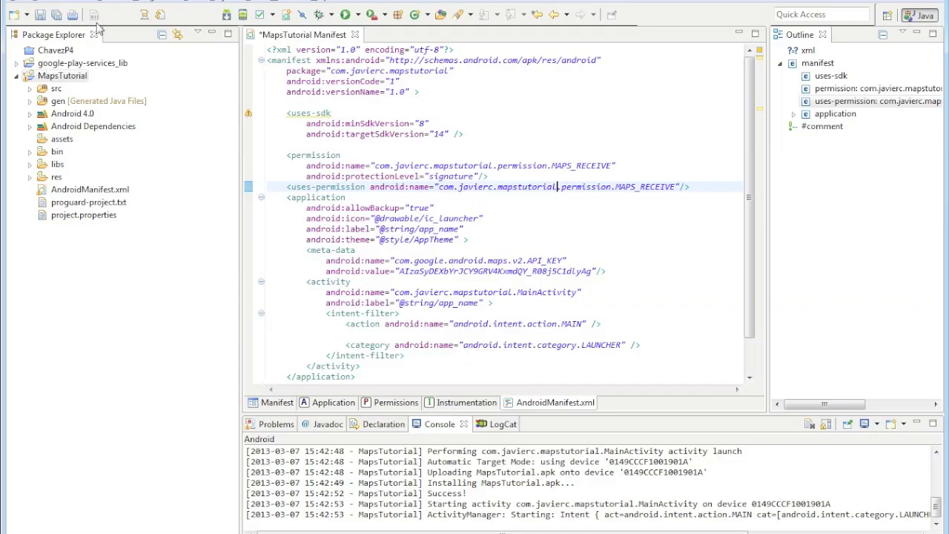
pyautogui.click(40, 14)
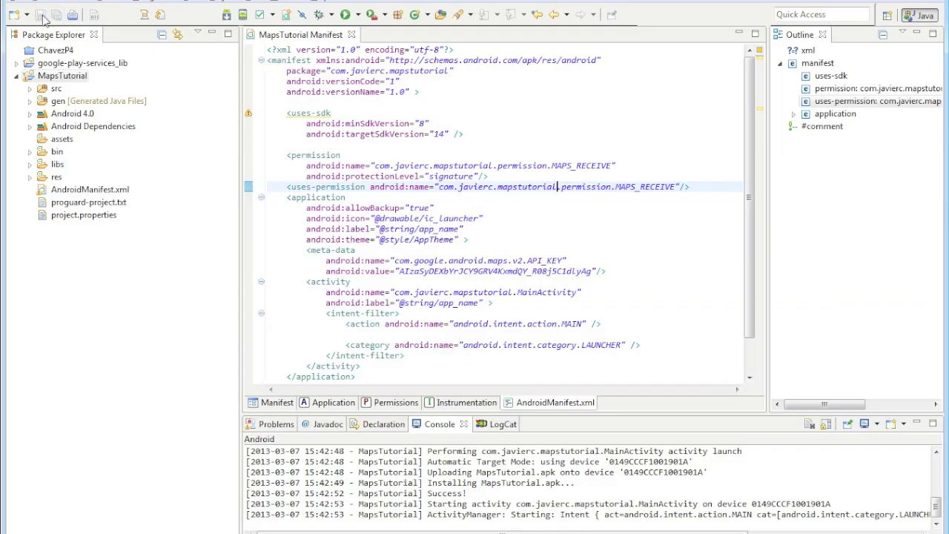
# - Build the MapsTutorial project
pyautogui.rightClick(64, 77)
pyautogui.click(145, 335)
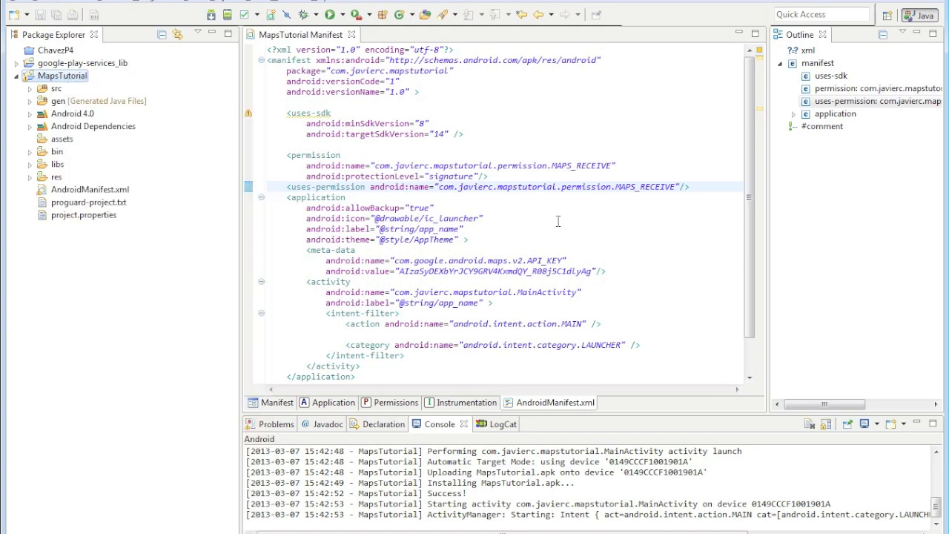
pyautogui.hotkey('alt', 'Tab')
pyautogui.scroll(-4, 560, 221)
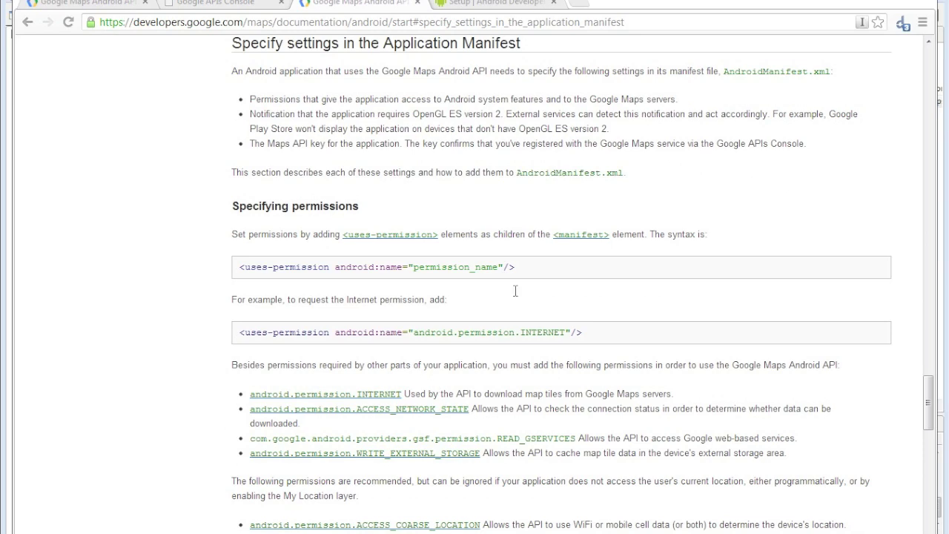
pyautogui.scroll(-2, 566, 315)
pyautogui.scroll(-3, 601, 334)
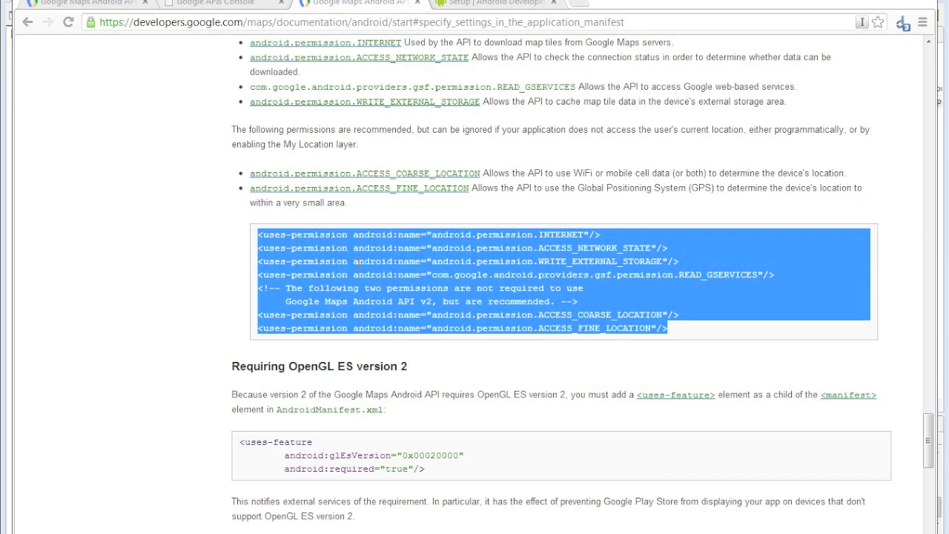
# - Copy the uses-permission code block from the Specifying permissions section
pyautogui.rightClick(400, 267)
pyautogui.click(405, 274)
# - Paste the uses-permission block after the MAPS_RECEIVE uses-permission and save the manifest
pyautogui.hotkey('alt', 'Tab')
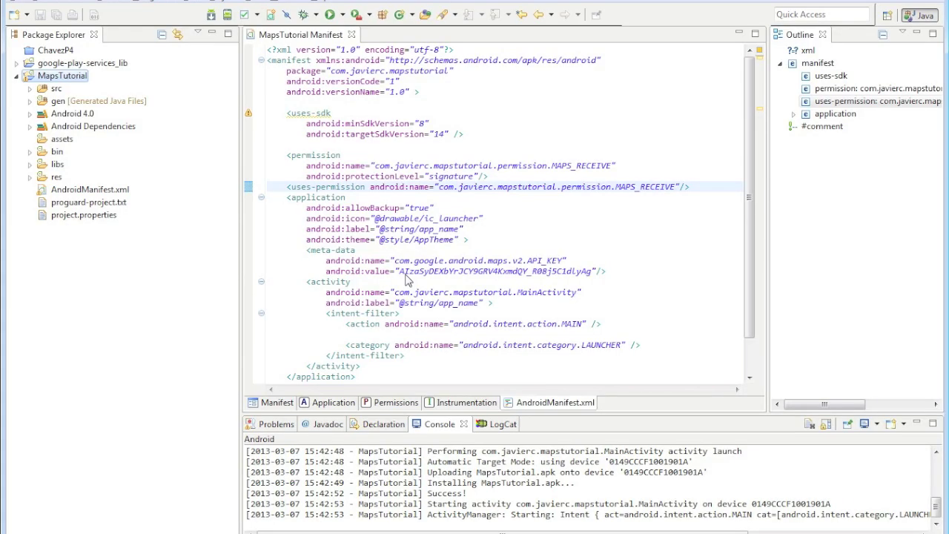
pyautogui.click(693, 186)
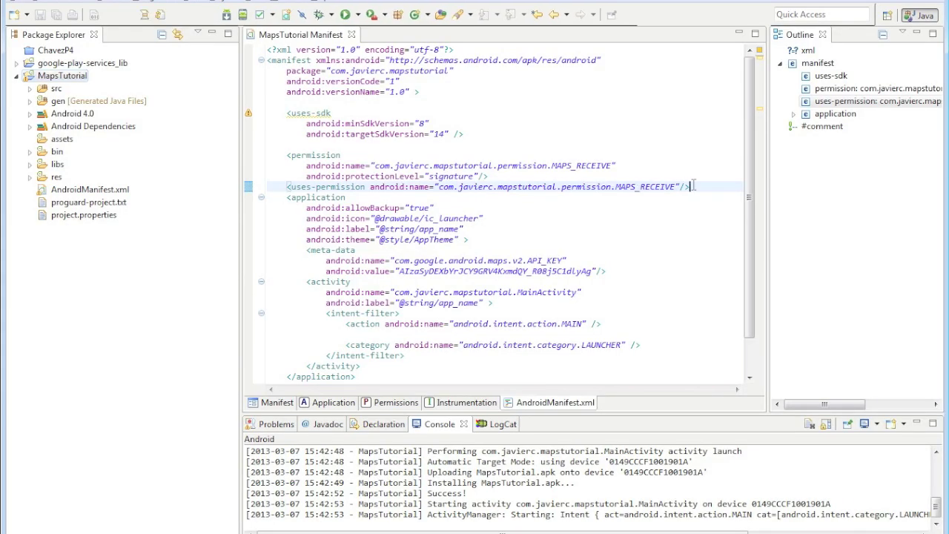
pyautogui.press('Return')
pyautogui.hotkey('ctrl', 'v')
pyautogui.hotkey('shift', 'Up')
pyautogui.hotkey('shift', 'Up')
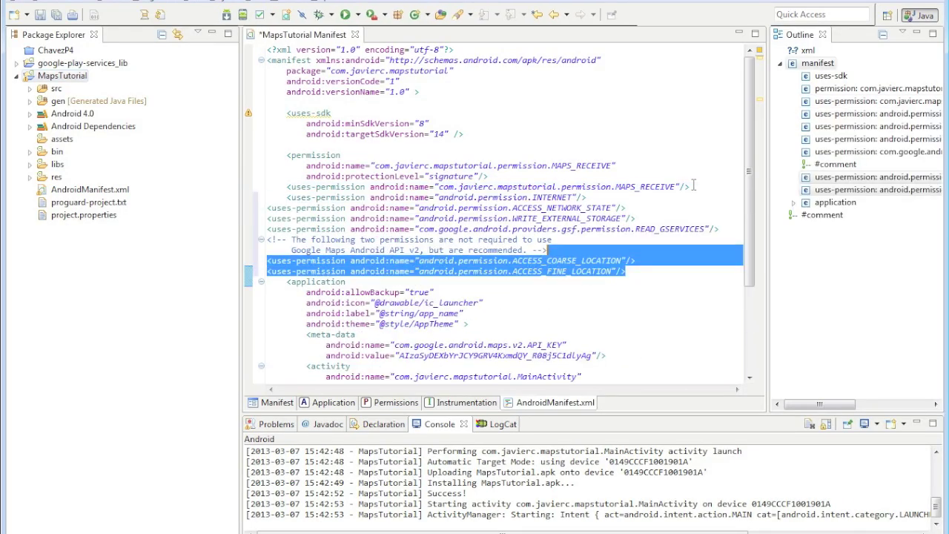
pyautogui.hotkey('shift', 'Up')
pyautogui.hotkey('shift', 'Up')
pyautogui.hotkey('shift', 'Up')
pyautogui.hotkey('shift', 'Up')
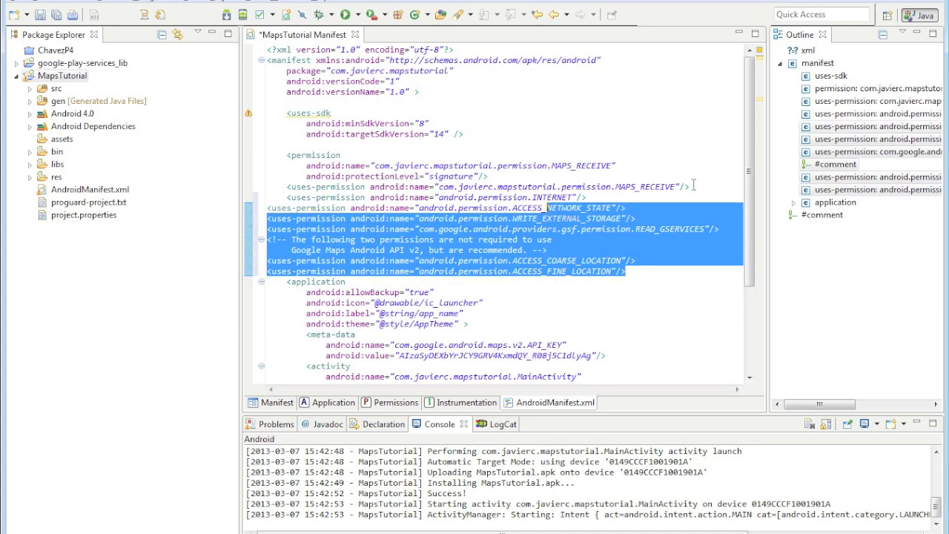
pyautogui.hotkey('ctrl', 's')
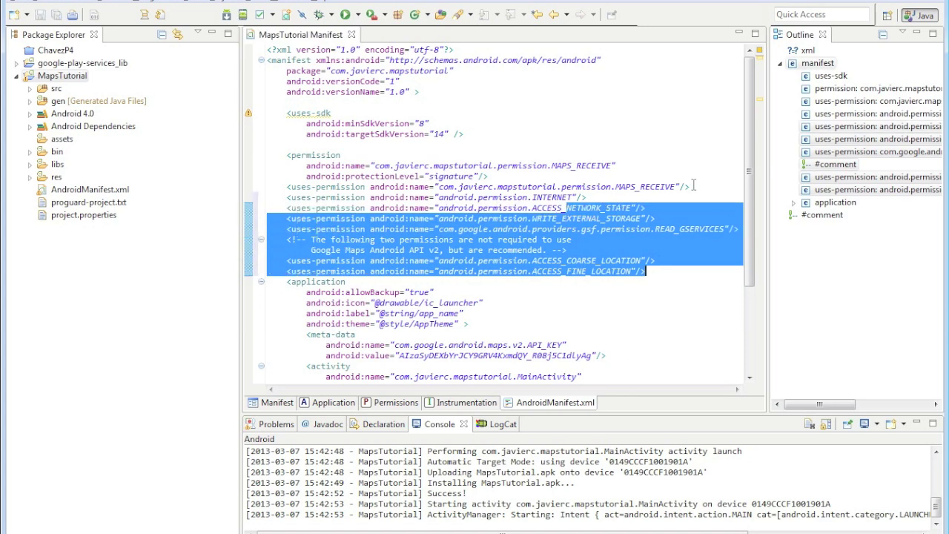
# - Add the OpenGL ES version 2 uses-feature element above application and save the manifest
pyautogui.hotkey('alt', 'Tab')
pyautogui.scroll(-2, 693, 184)
pyautogui.scroll(-2, 445, 215)
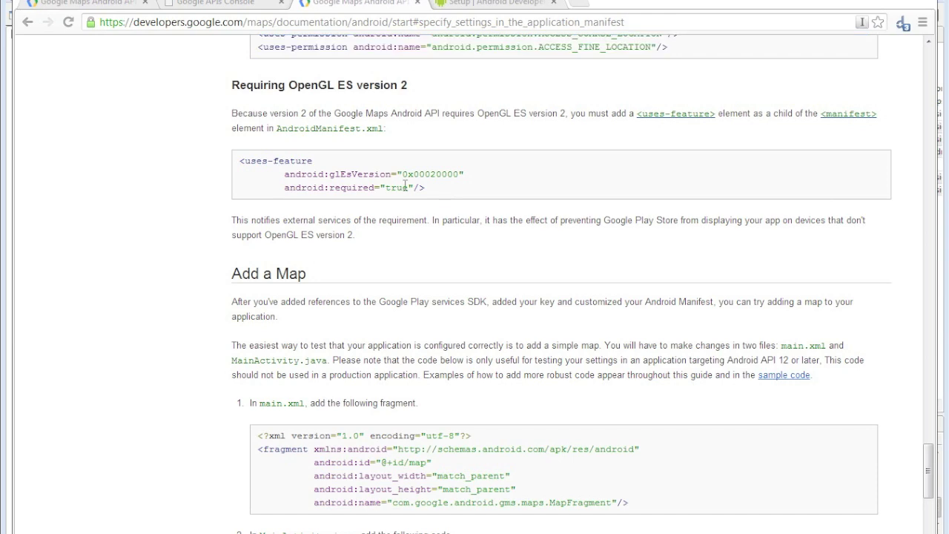
pyautogui.keyDown('shift'); pyautogui.click(217, 169); pyautogui.keyUp('shift')
pyautogui.moveTo(217, 169); pyautogui.dragTo(235, 165)
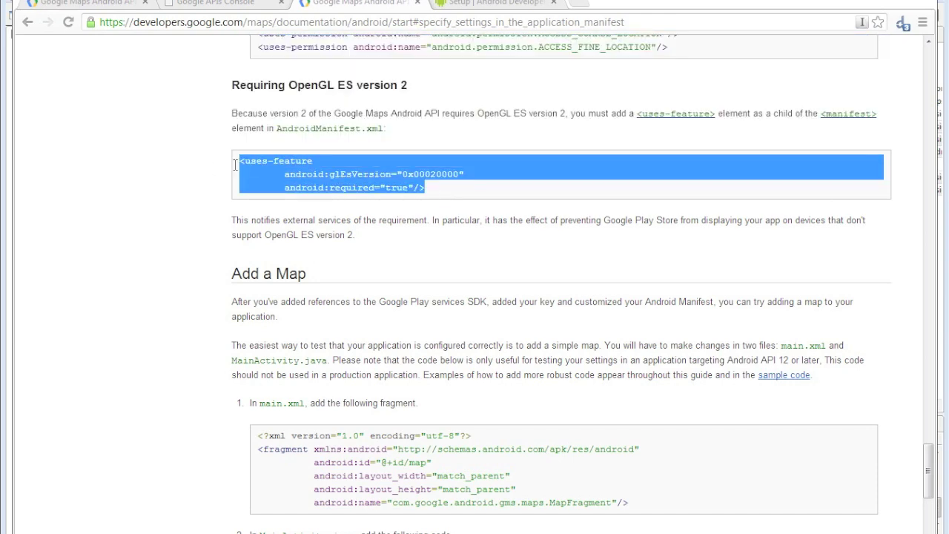
pyautogui.hotkey('alt', 'Tab')
pyautogui.click(653, 277)
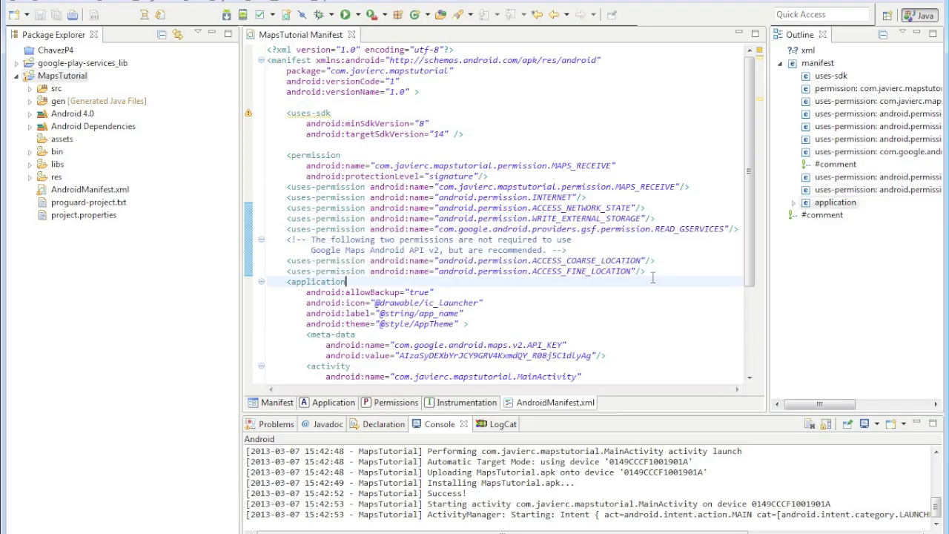
pyautogui.press('Return')
pyautogui.press('Return')
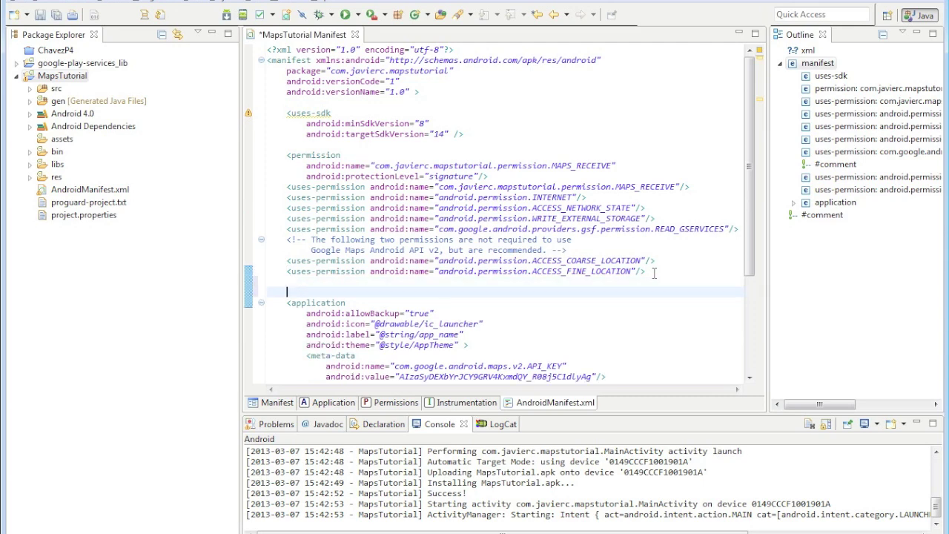
pyautogui.hotkey('ctrl', 'v')
pyautogui.hotkey('ctrl', 's')
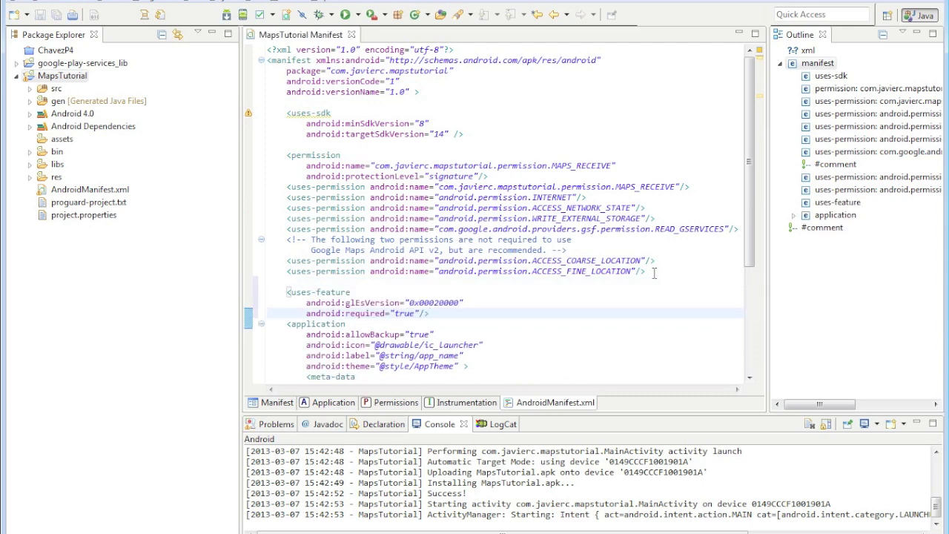
# - Copy the MapFragment layout snippet from the documentation
pyautogui.hotkey('alt', 'Tab')
pyautogui.scroll(-5, 520, 280)
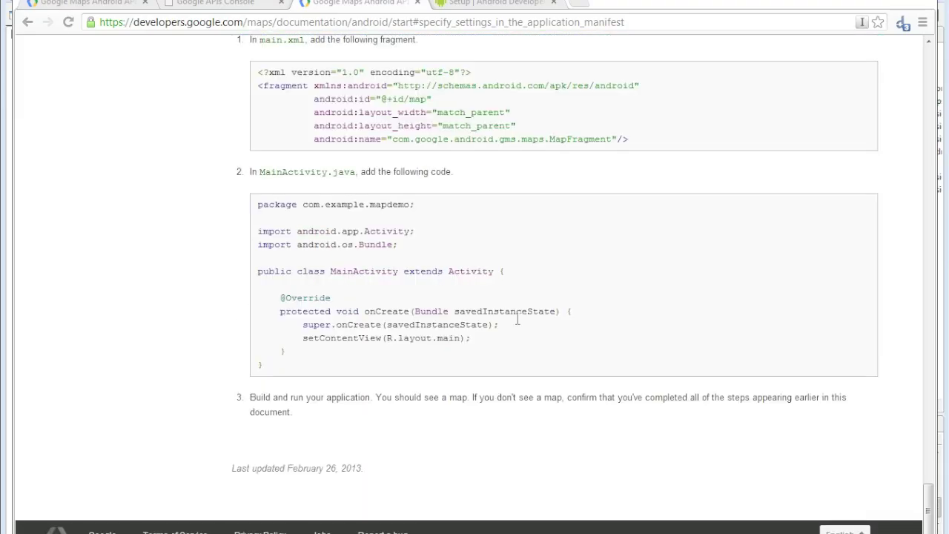
pyautogui.scroll(2, 509, 318)
pyautogui.moveTo(645, 280); pyautogui.dragTo(256, 205)
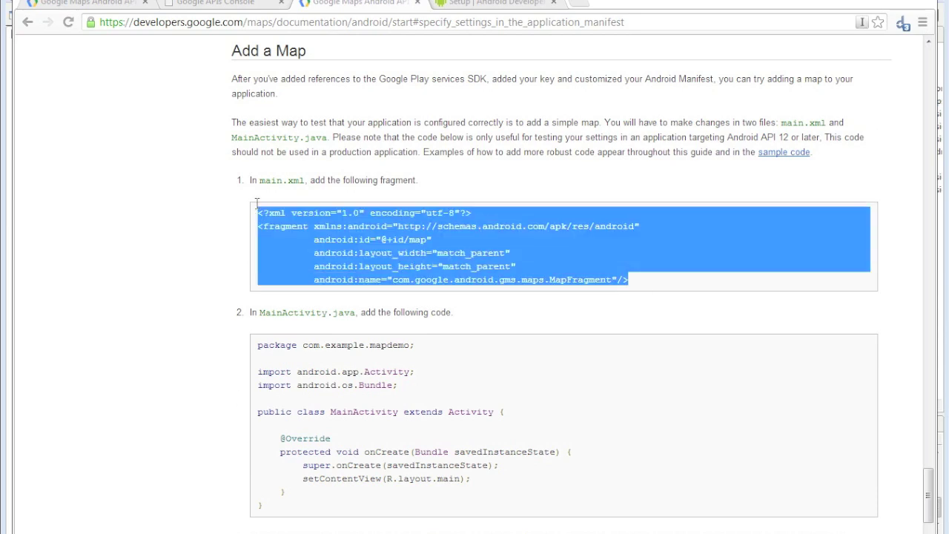
pyautogui.rightClick(302, 220)
pyautogui.click(303, 225)
pyautogui.hotkey('alt', 'Tab')
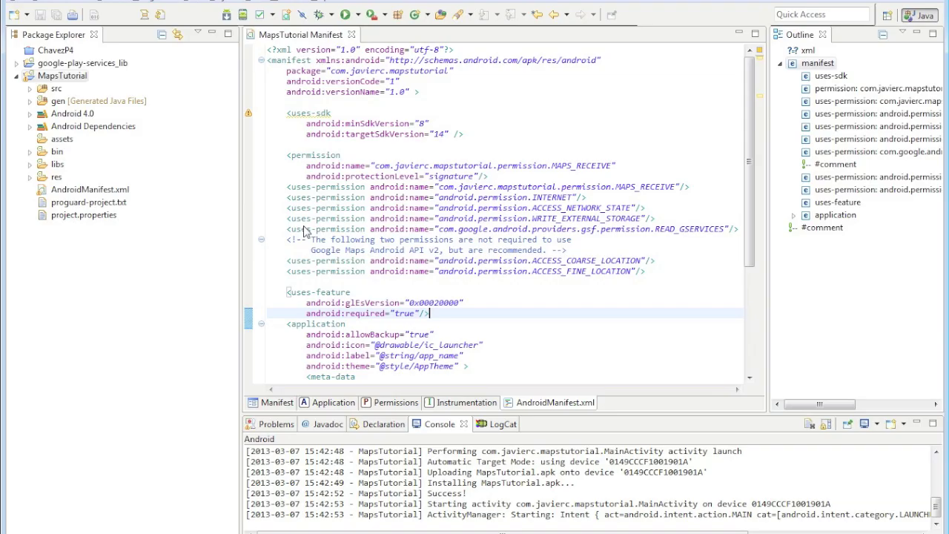
# - Overwrite res/layout/activity_main.xml with the copied MapFragment XML and save it
pyautogui.click(30, 177)
pyautogui.click(43, 240)
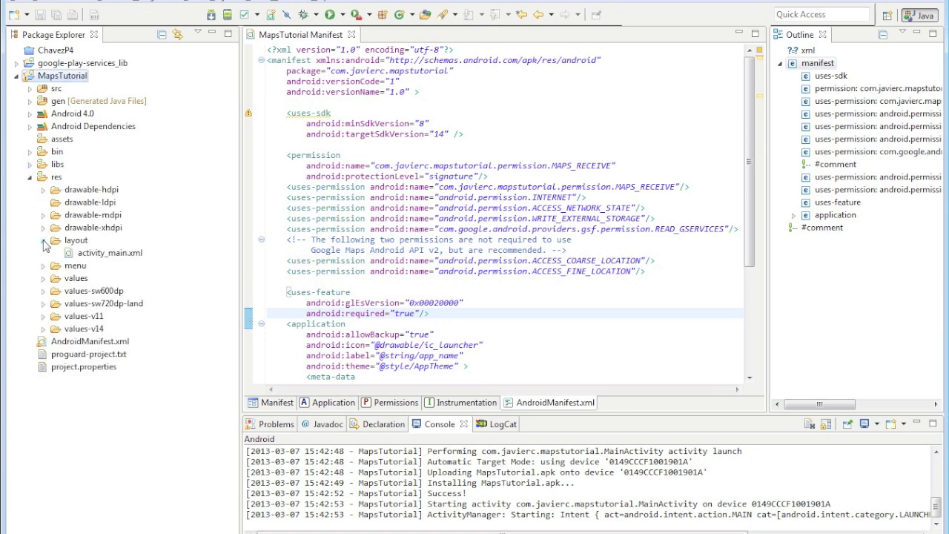
pyautogui.click(75, 256)
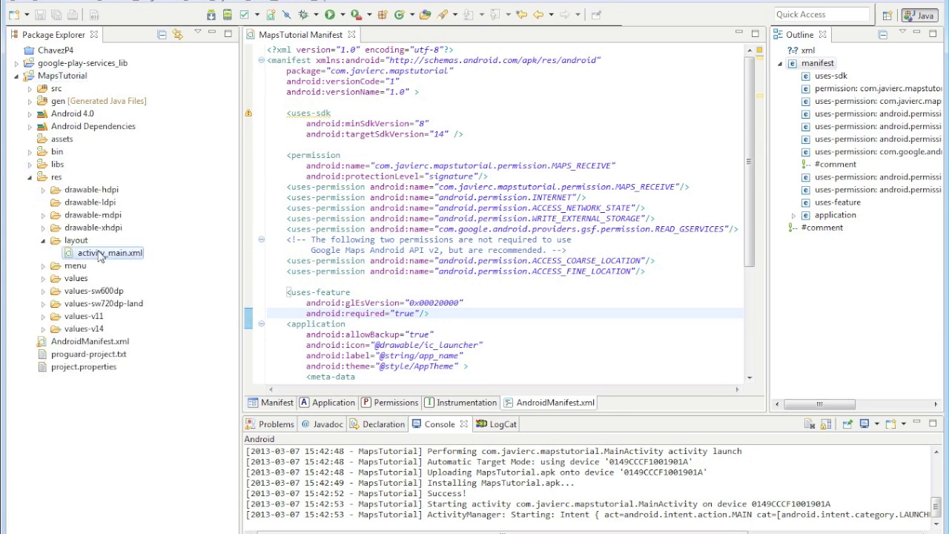
pyautogui.doubleClick(102, 256)
pyautogui.hotkey('ctrl', 'a')
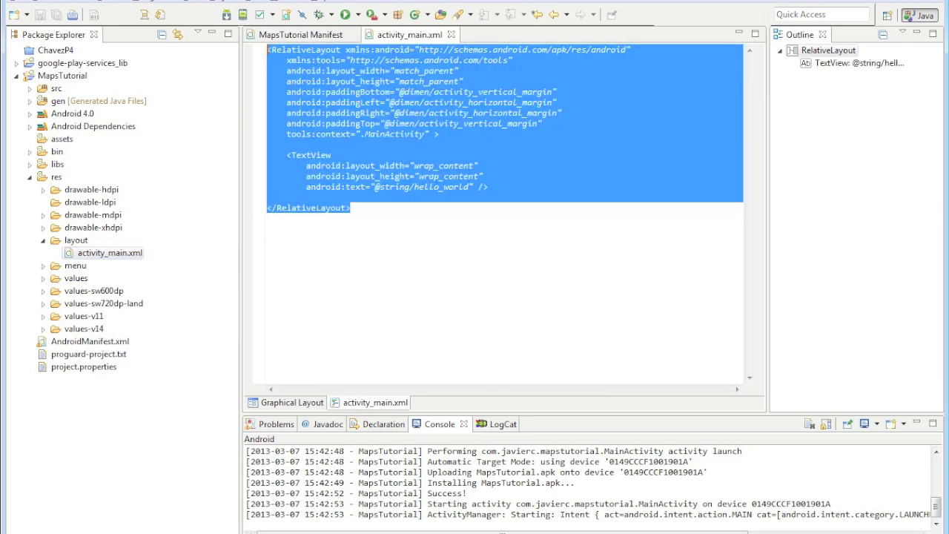
pyautogui.hotkey('ctrl', 'v')
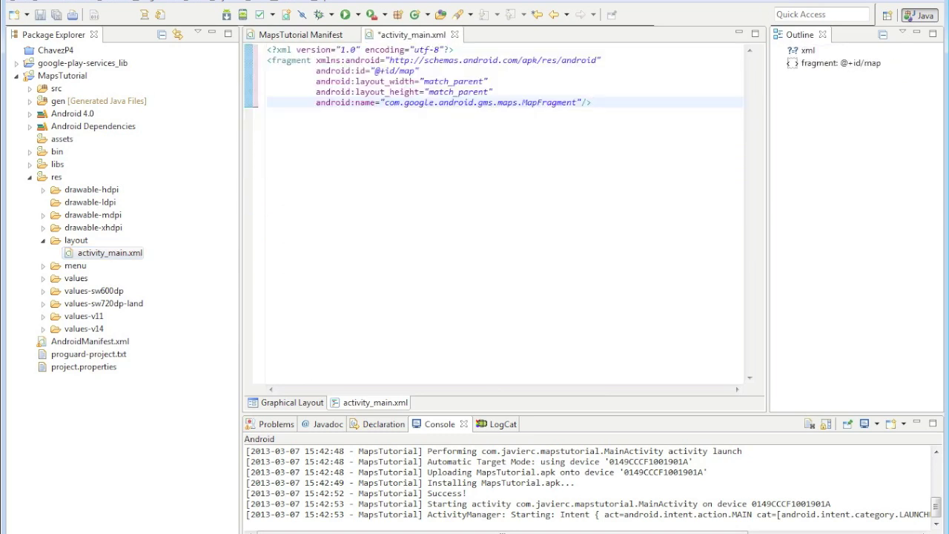
pyautogui.hotkey('ctrl', 's')
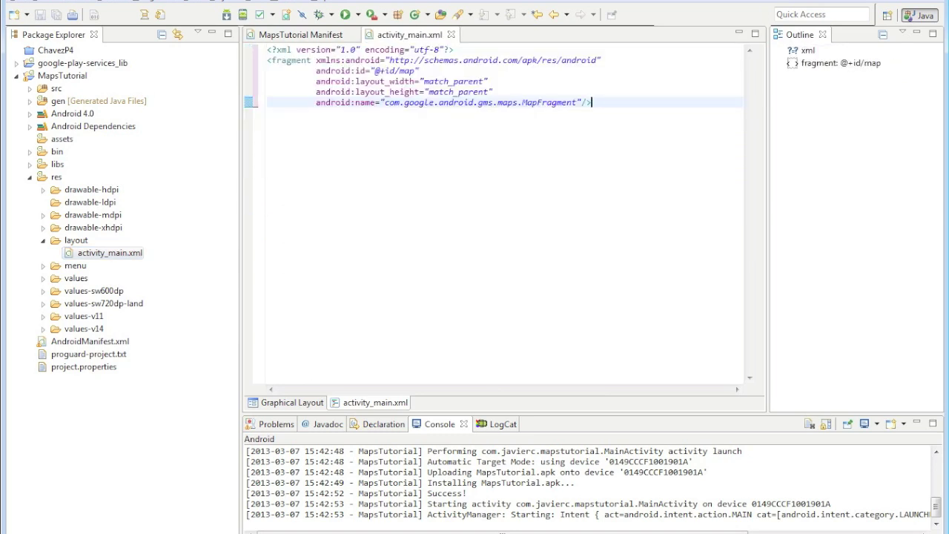
pyautogui.hotkey('alt', 'Tab')
pyautogui.scroll(-2, 369, 265)
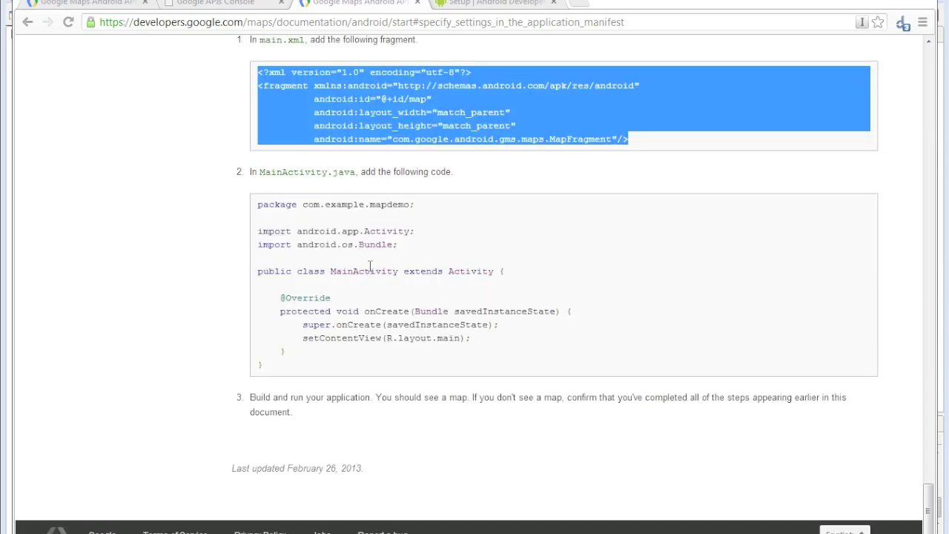
pyautogui.hotkey('alt', 'Tab')
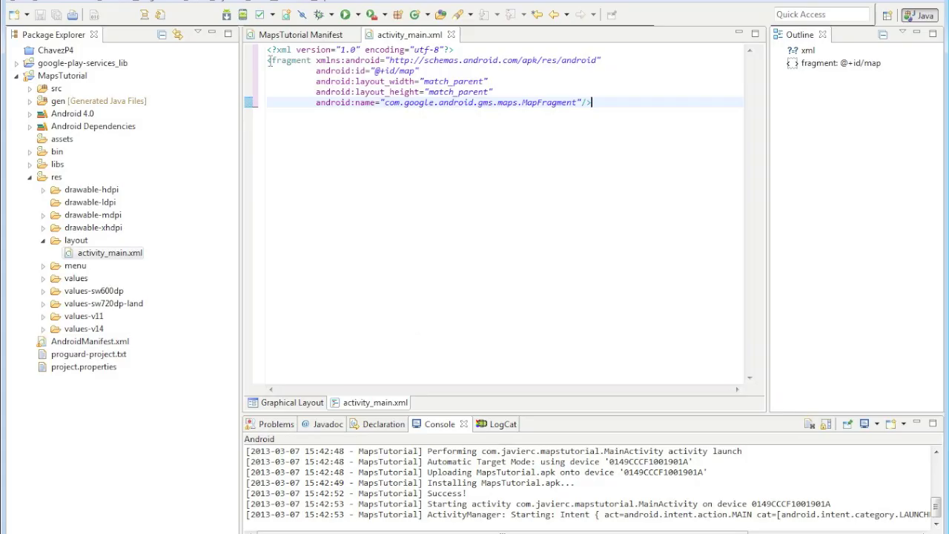
# - Run MapsTutorial as an Android Application on the connected device
pyautogui.rightClick(59, 76)
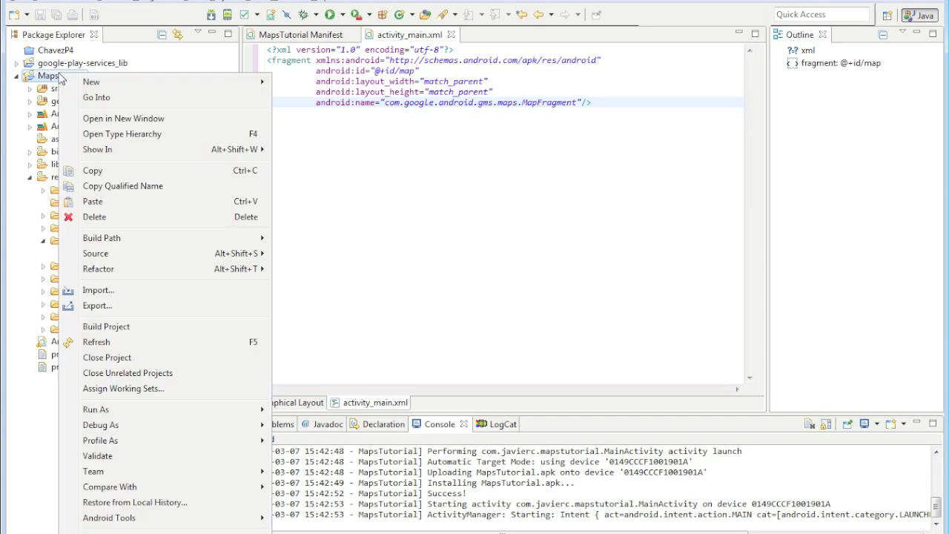
pyautogui.moveTo(96, 410)
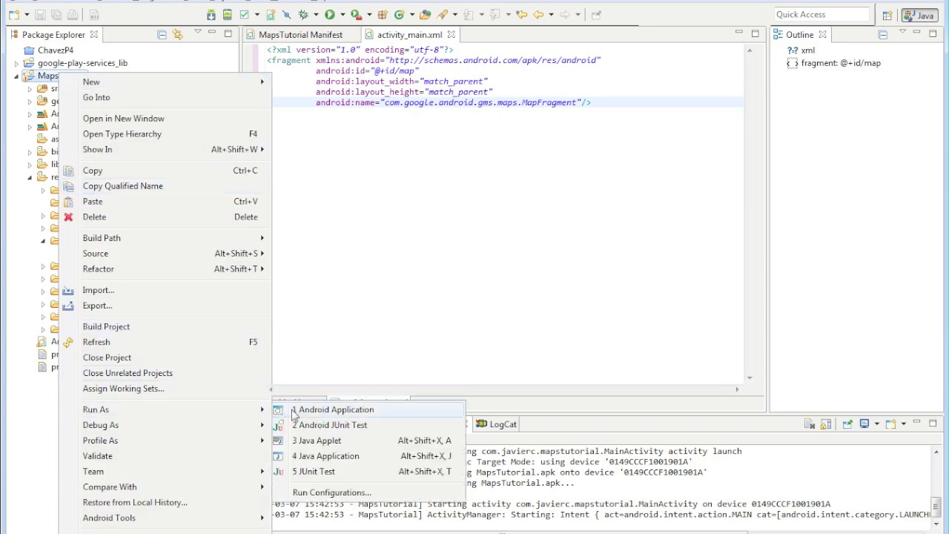
pyautogui.click(293, 414)
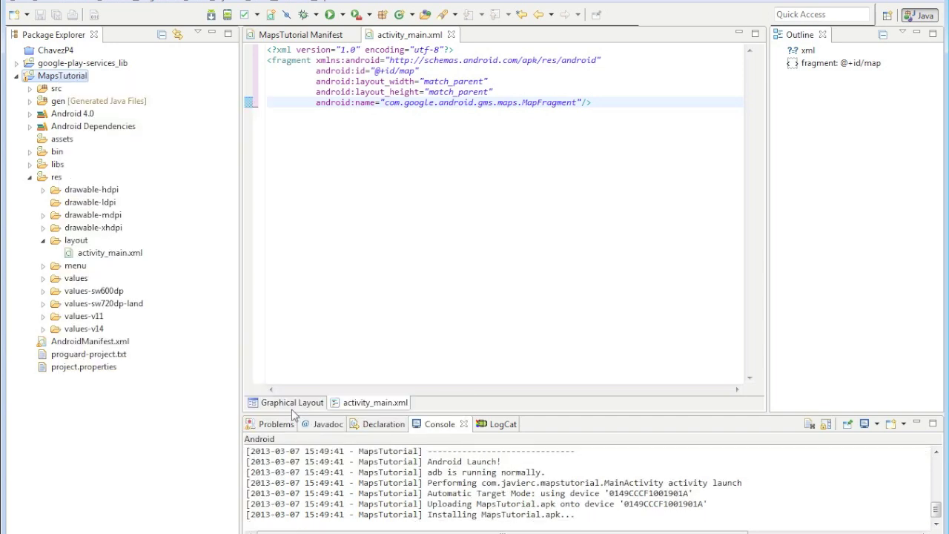